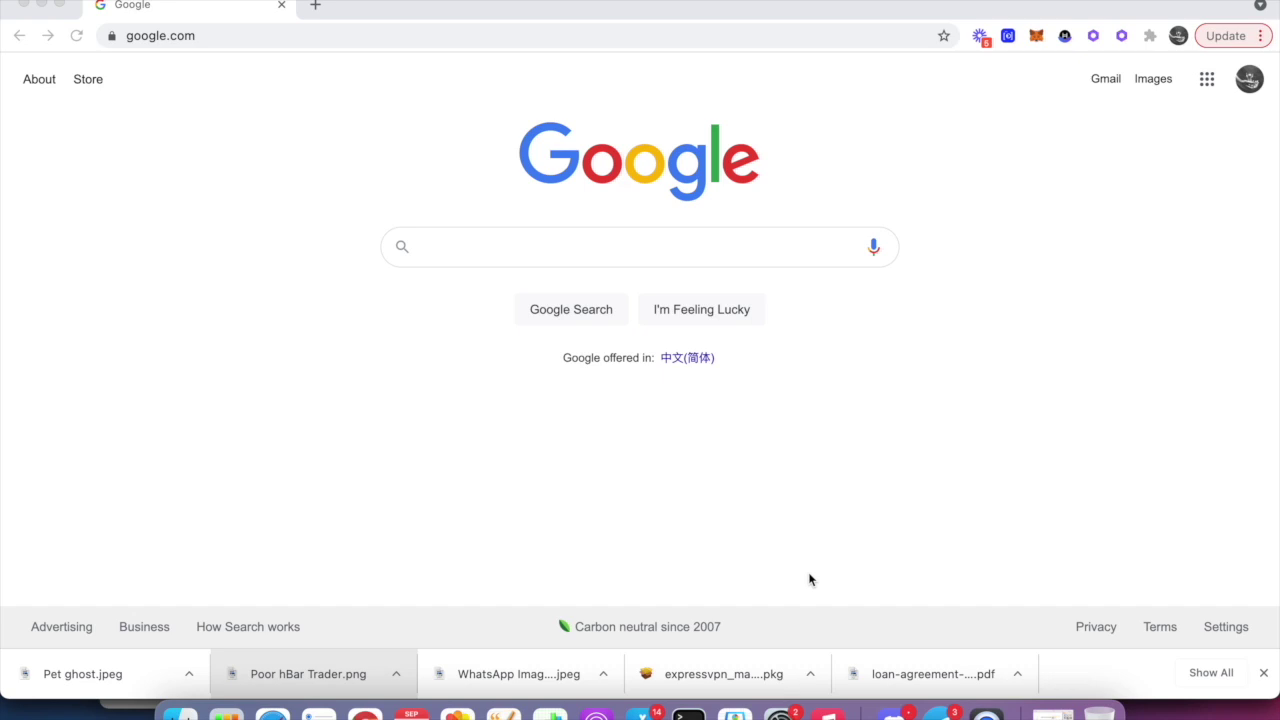
Step: Load myhex.io and follow its DOWNLOAD link to the HEX Chrome Web Store page
left_click(249, 40)
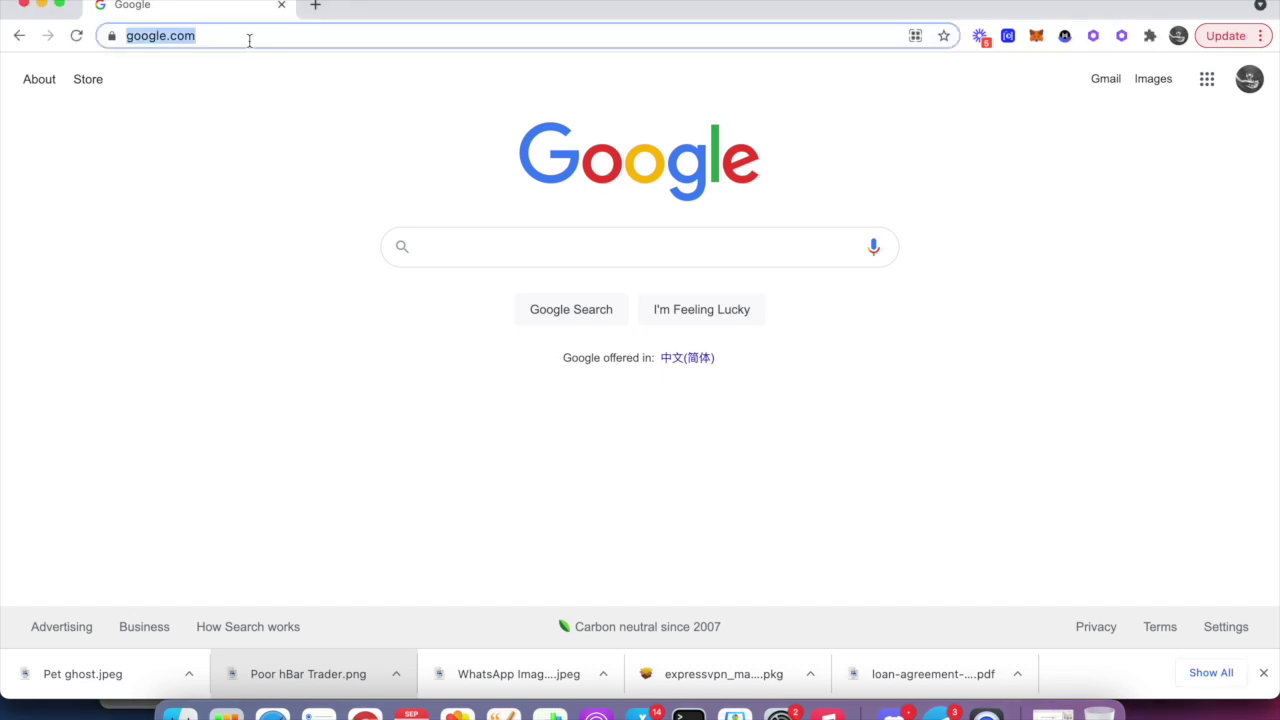
type("myh")
key("Return")
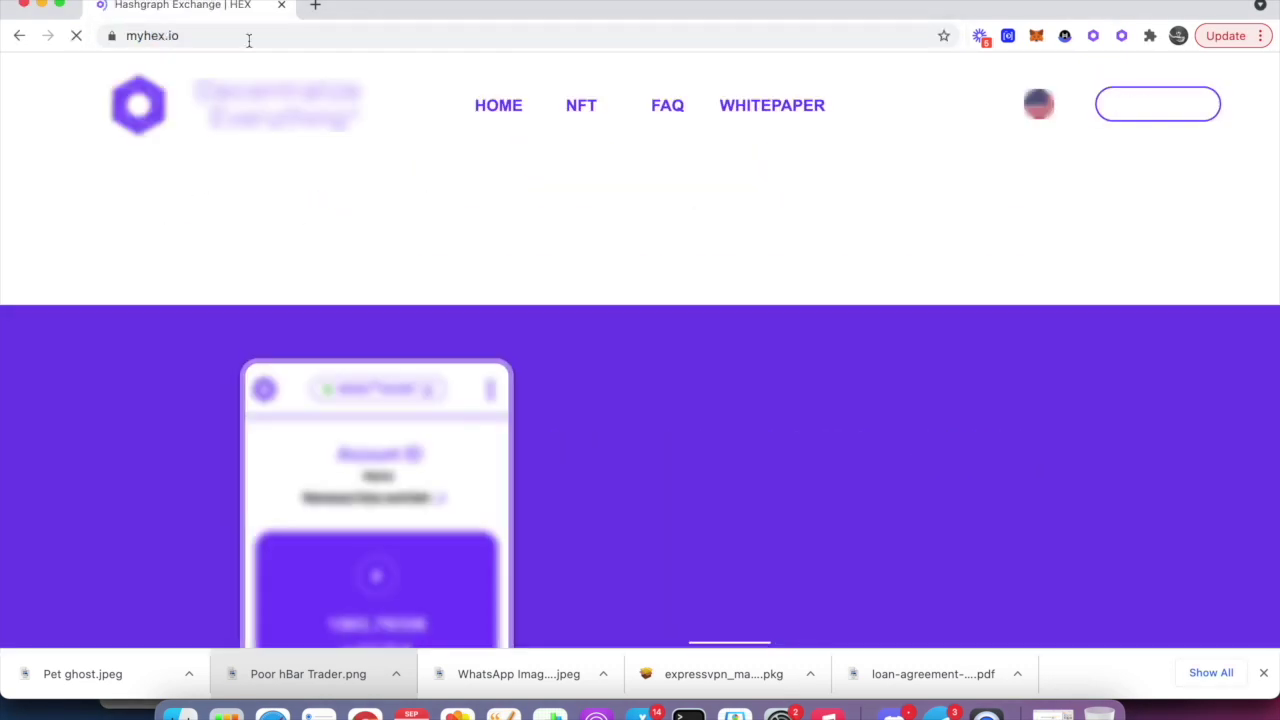
left_click(1178, 118)
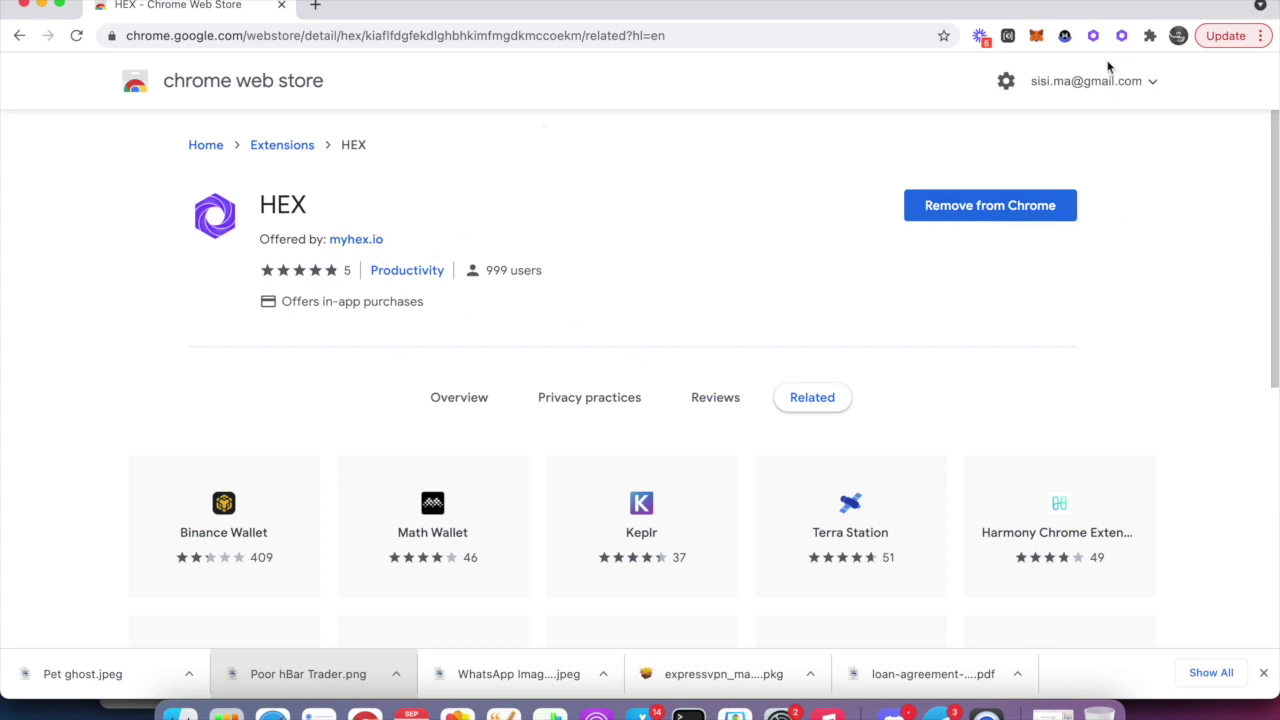
Step: In the HEX wallet's Token Operations, choose Create Token with type Non Fungible Token
left_click(1121, 37)
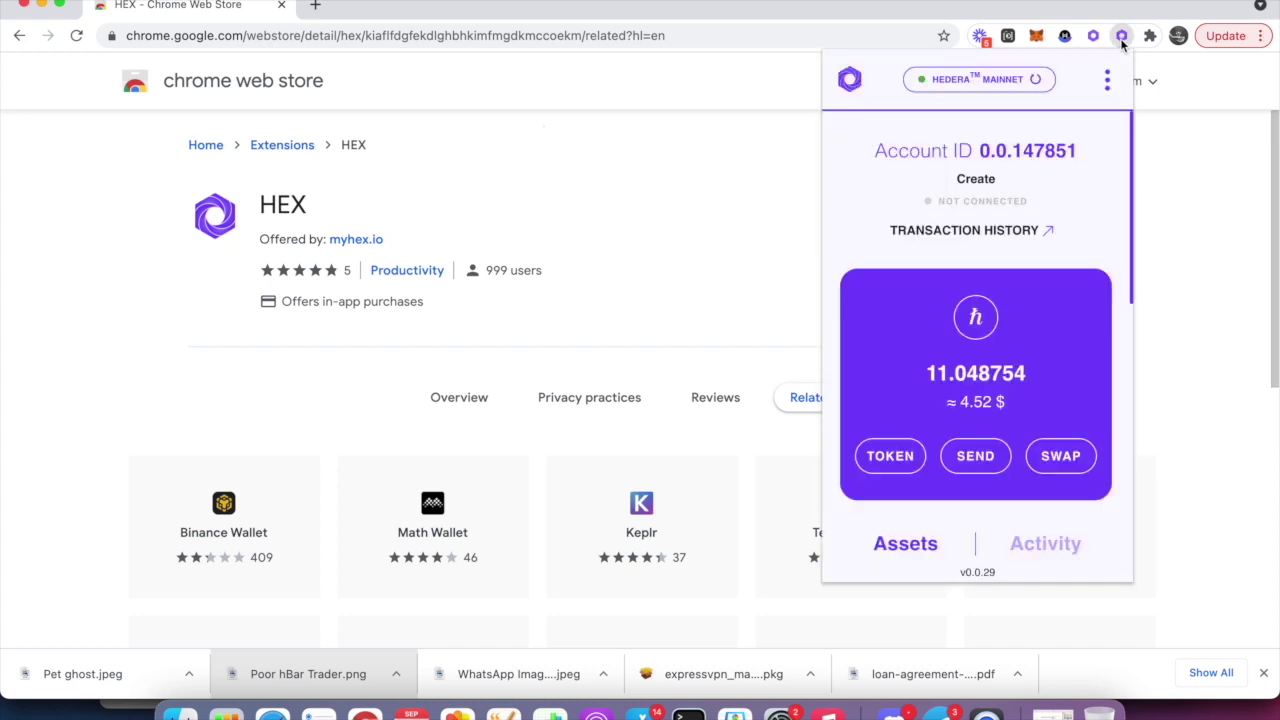
left_click(901, 456)
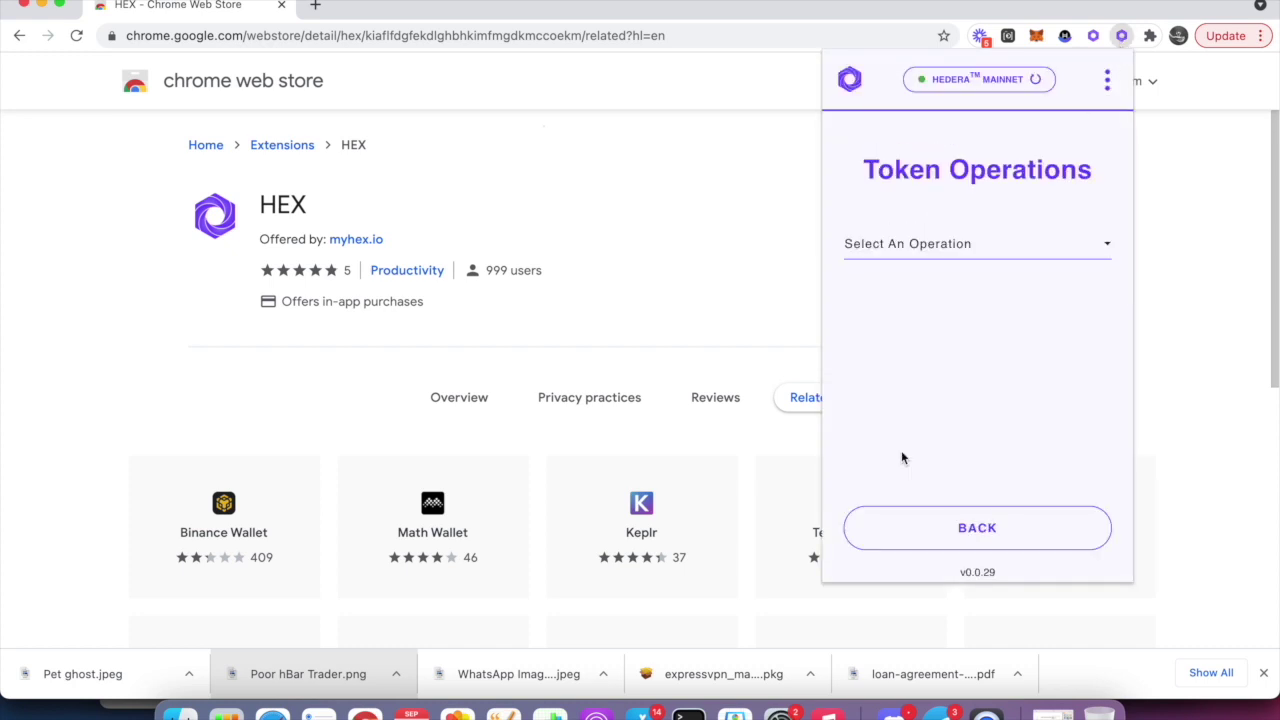
left_click(983, 252)
left_click(928, 343)
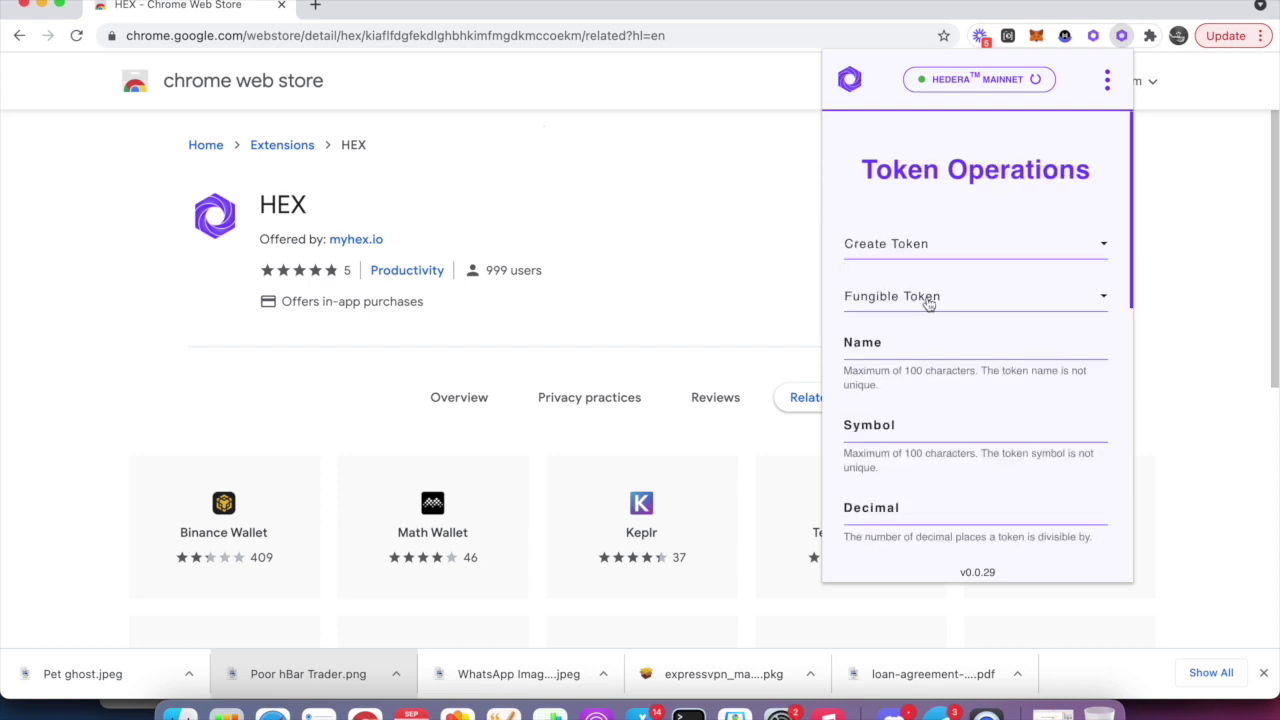
left_click(962, 307)
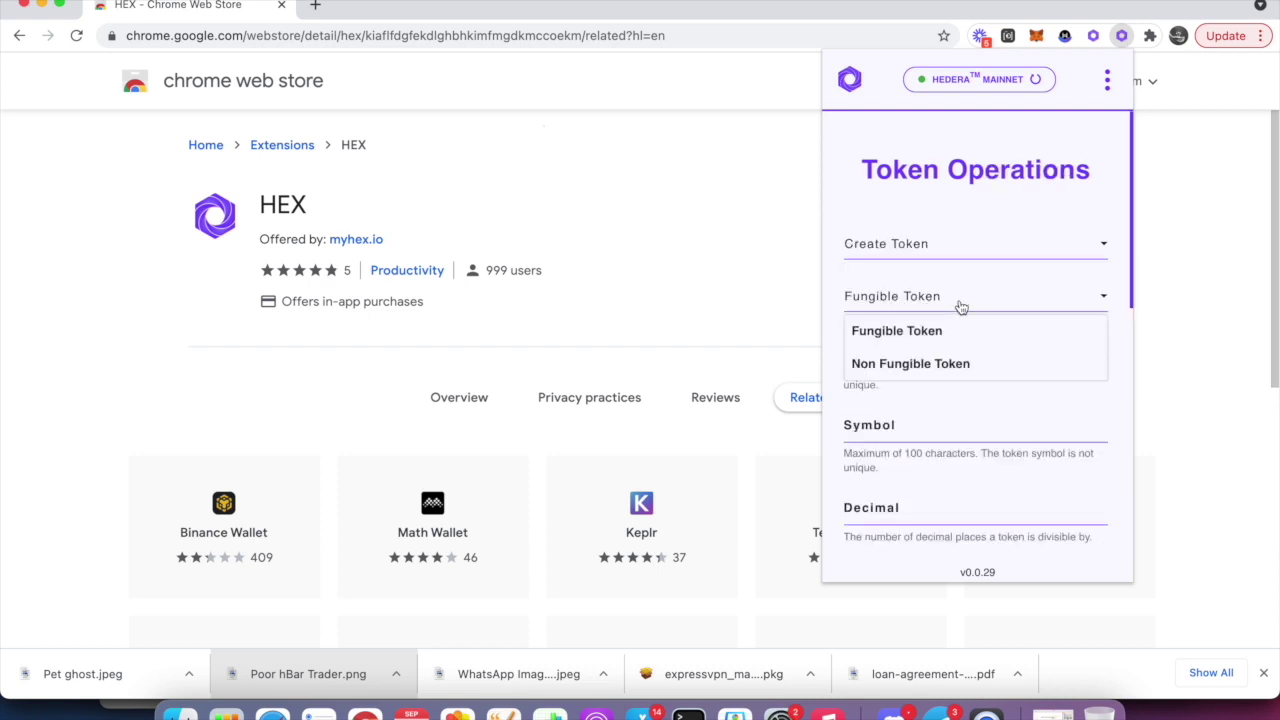
left_click(908, 364)
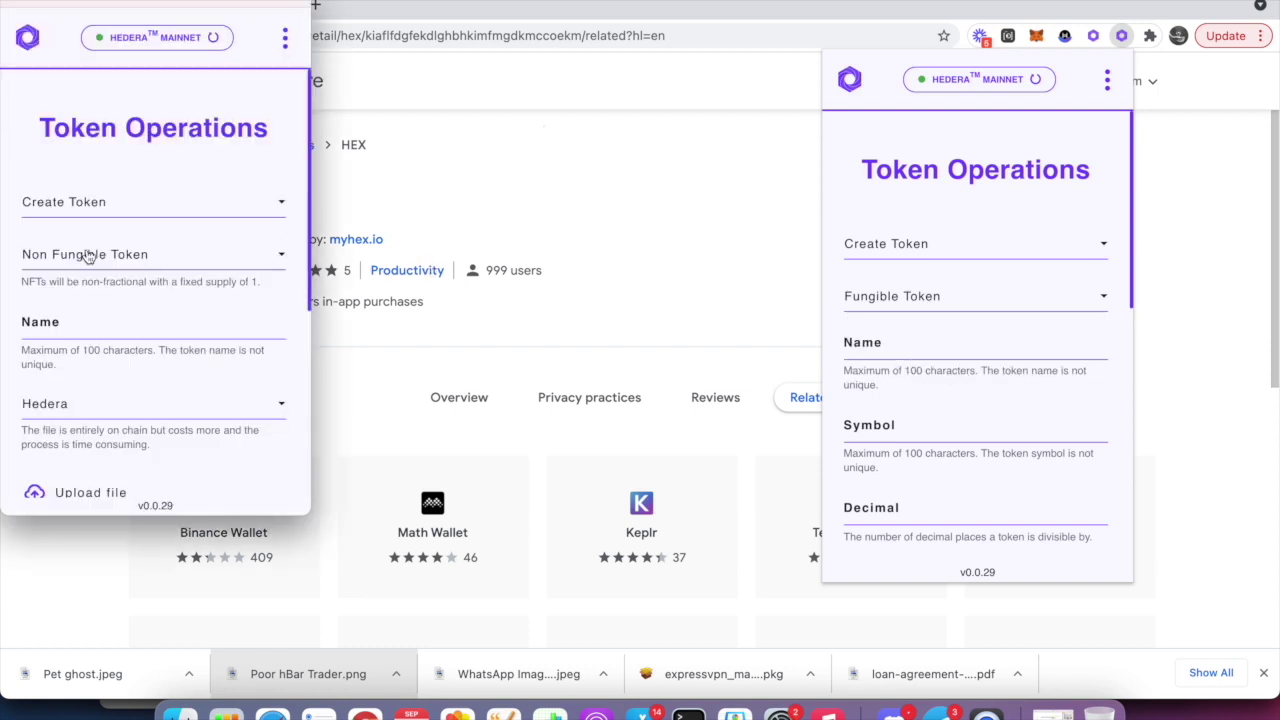
Step: Enter 'Pet Ghost' as the token name and keep Hedera as the file storage
left_click(69, 323)
type("Pet Ghost")
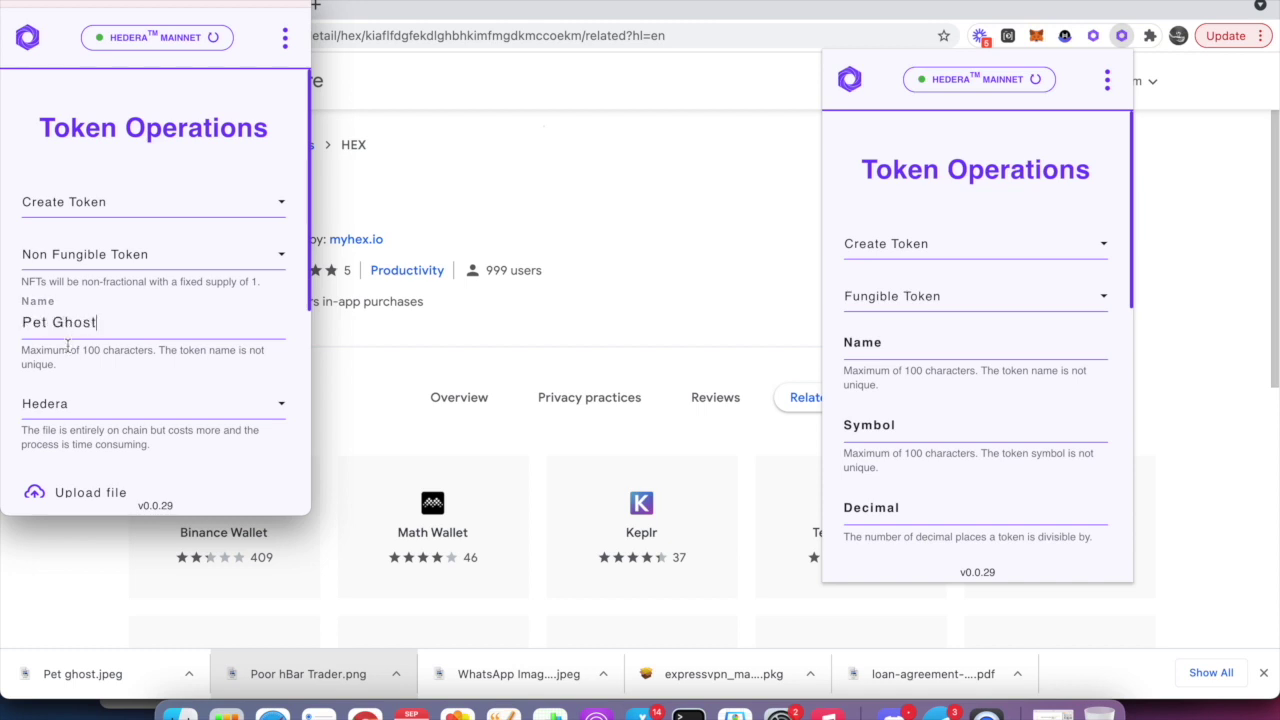
scroll(116, 379, "down", 1)
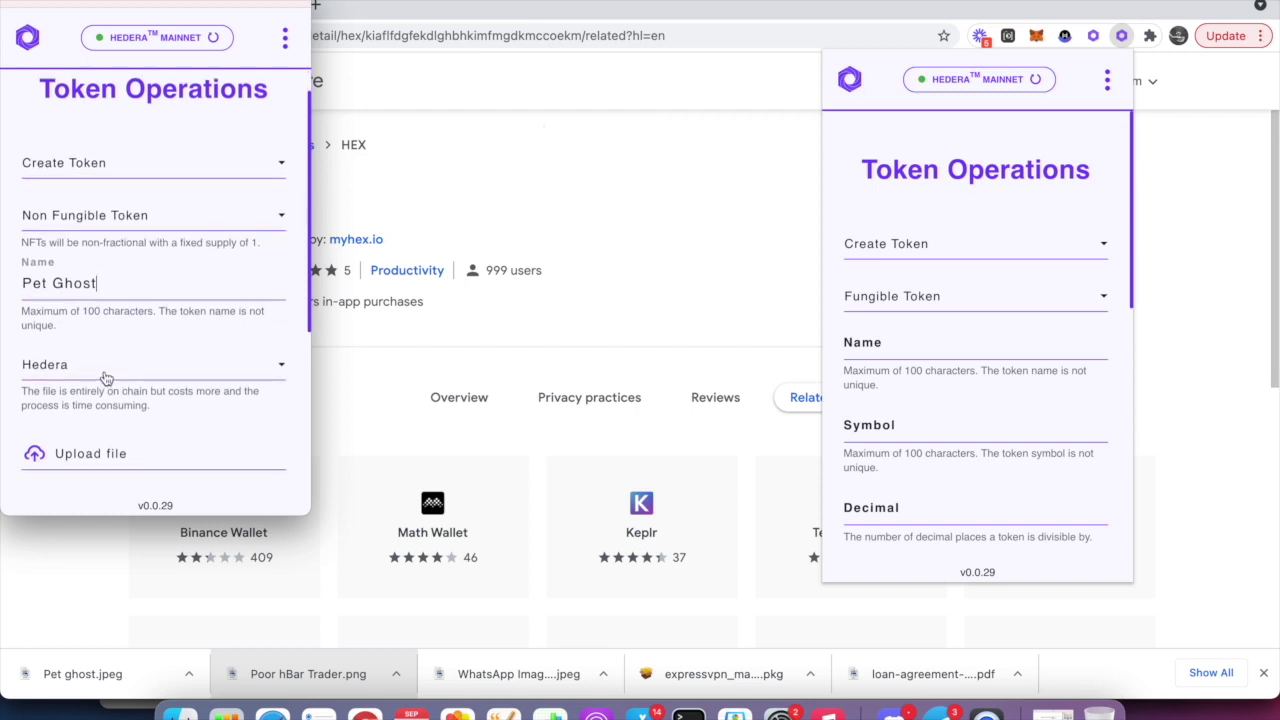
left_click(105, 377)
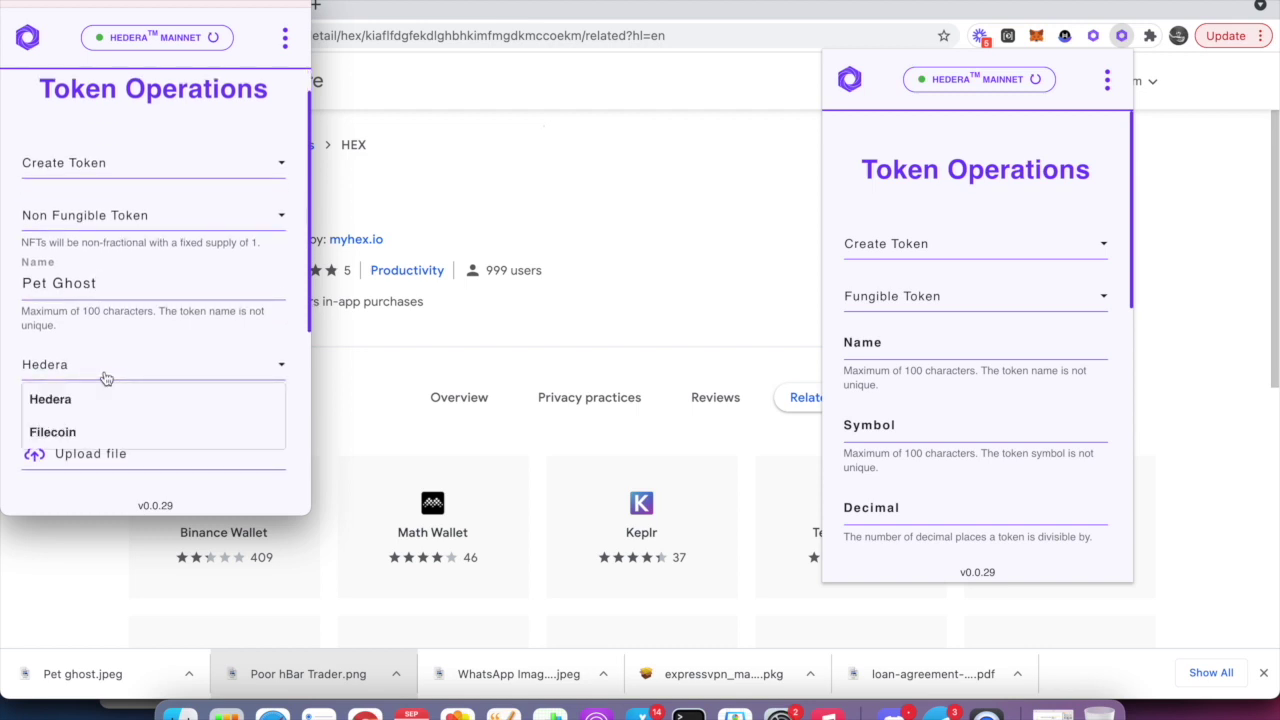
left_click(297, 337)
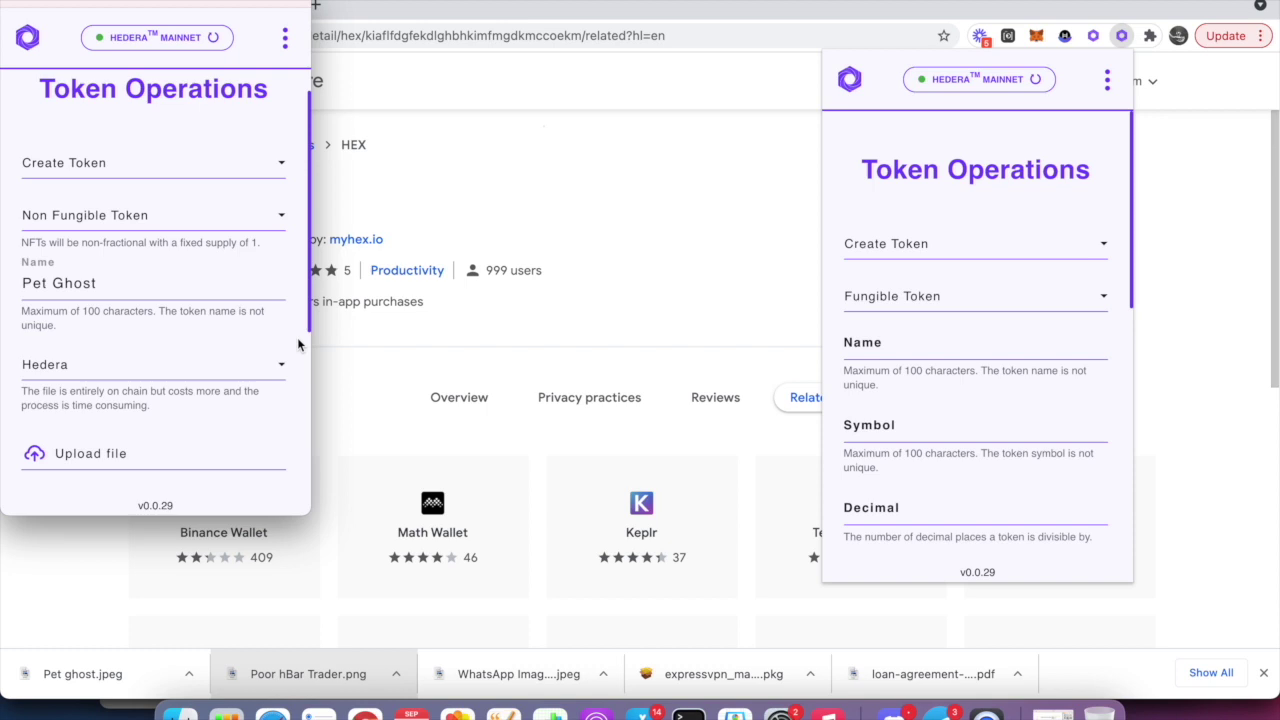
scroll(135, 371, "down", 3)
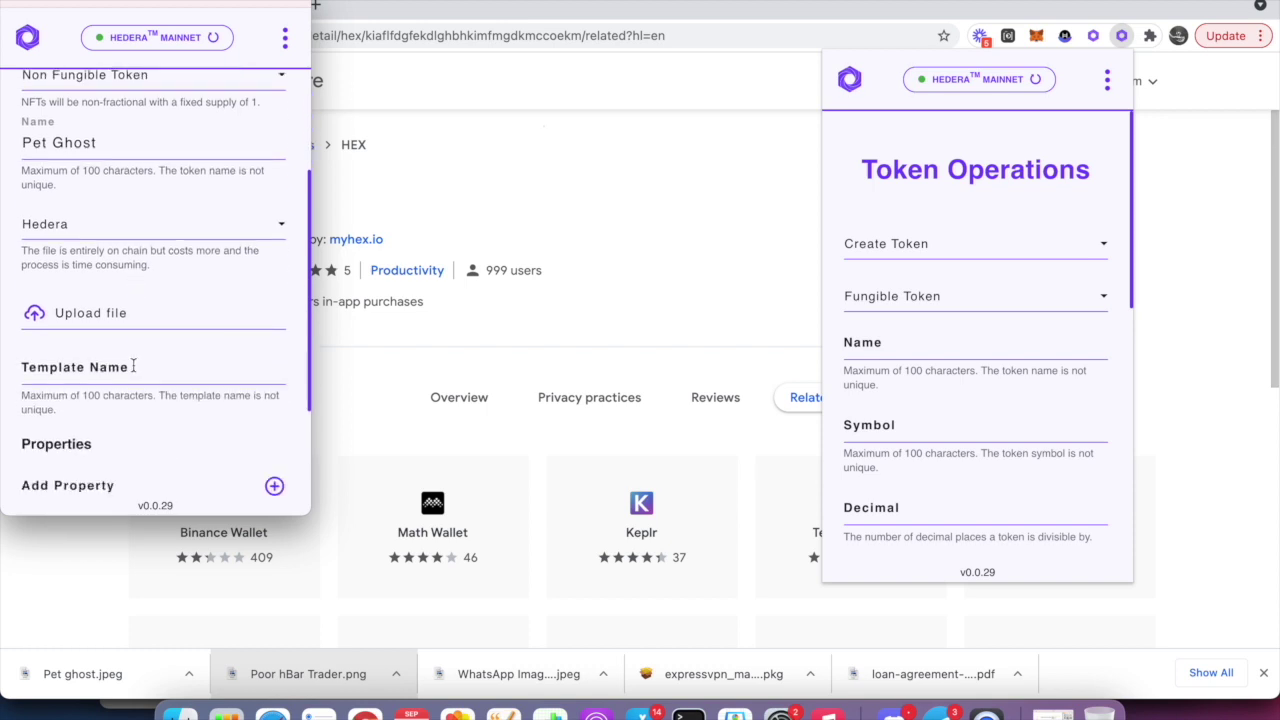
Step: Upload Pet ghost.jpeg from the Downloads folder and check its image preview
left_click(114, 316)
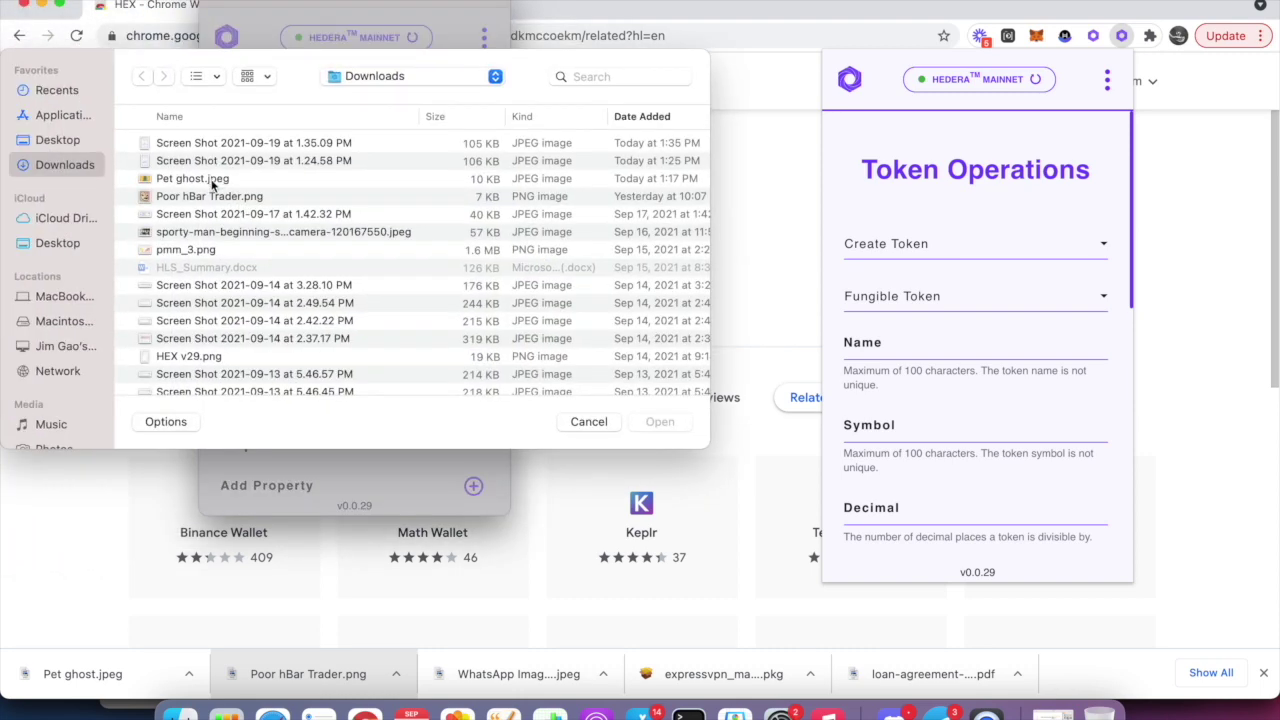
double_click(212, 182)
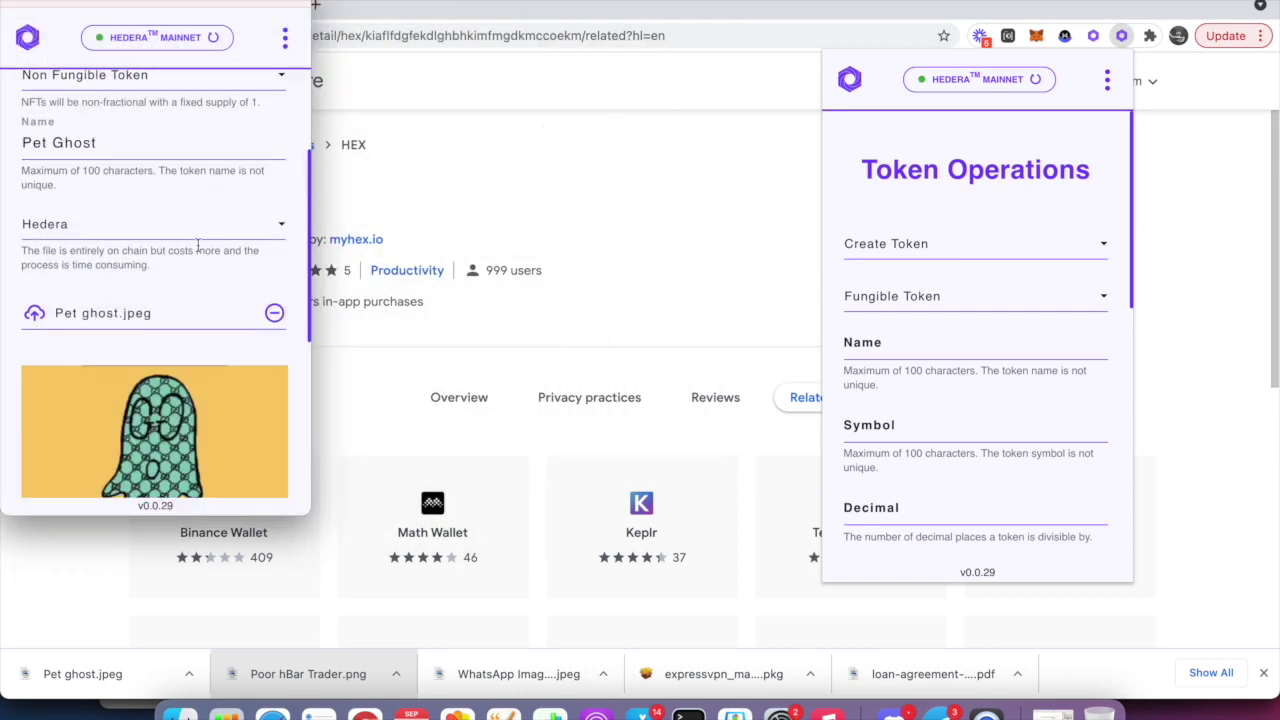
scroll(197, 244, "down", 5)
scroll(197, 244, "up", 5)
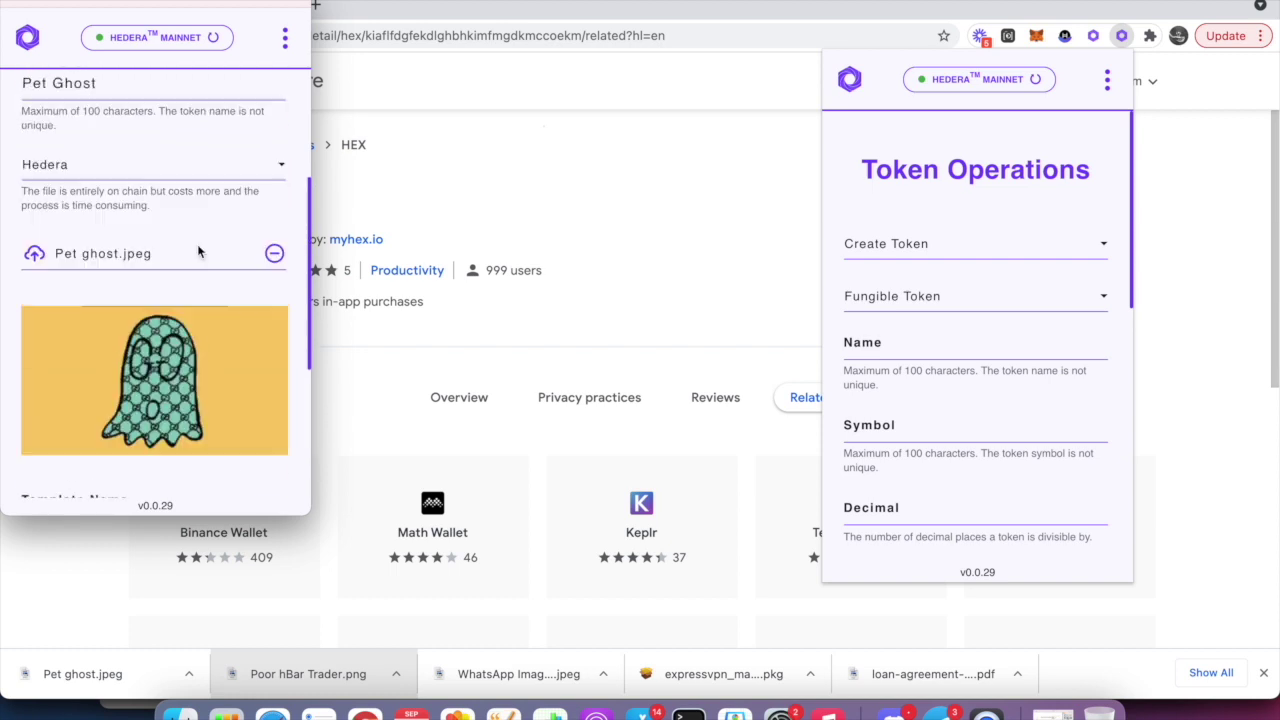
scroll(197, 244, "down", 3)
scroll(145, 390, "down", 3)
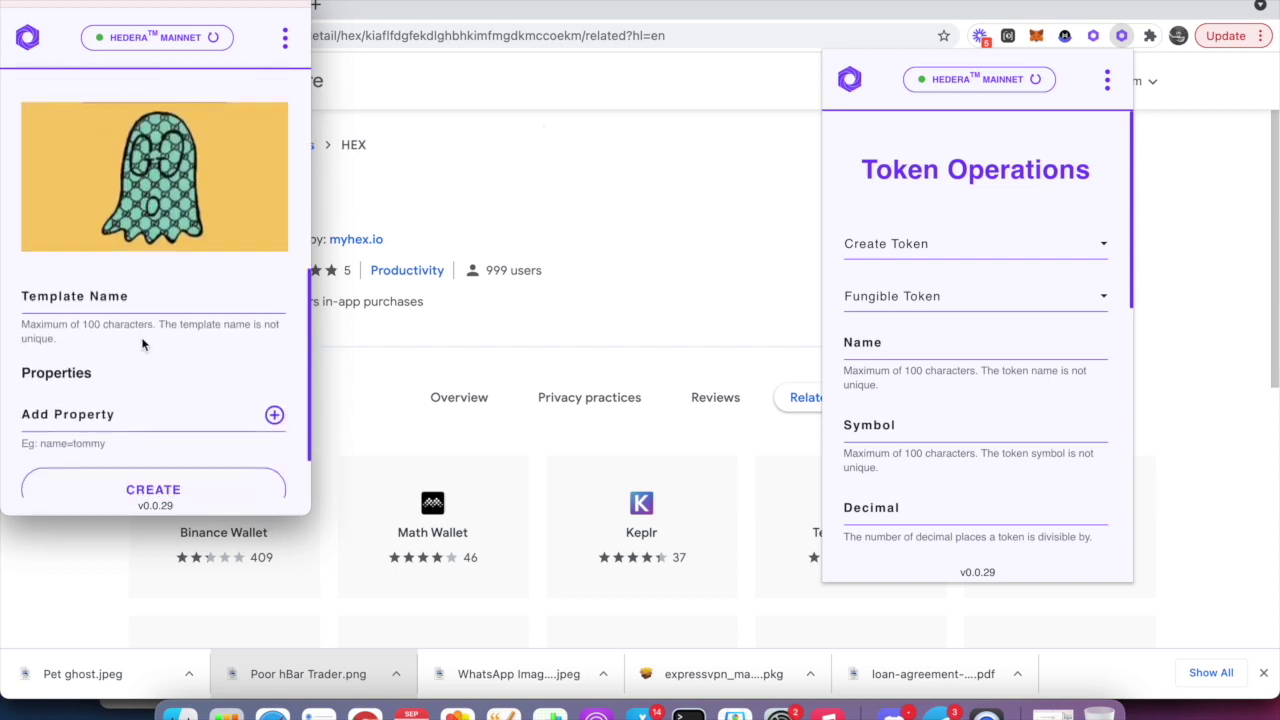
Step: Enter template name 'Ghost series' and add an owner property set to the owner's name
left_click(85, 303)
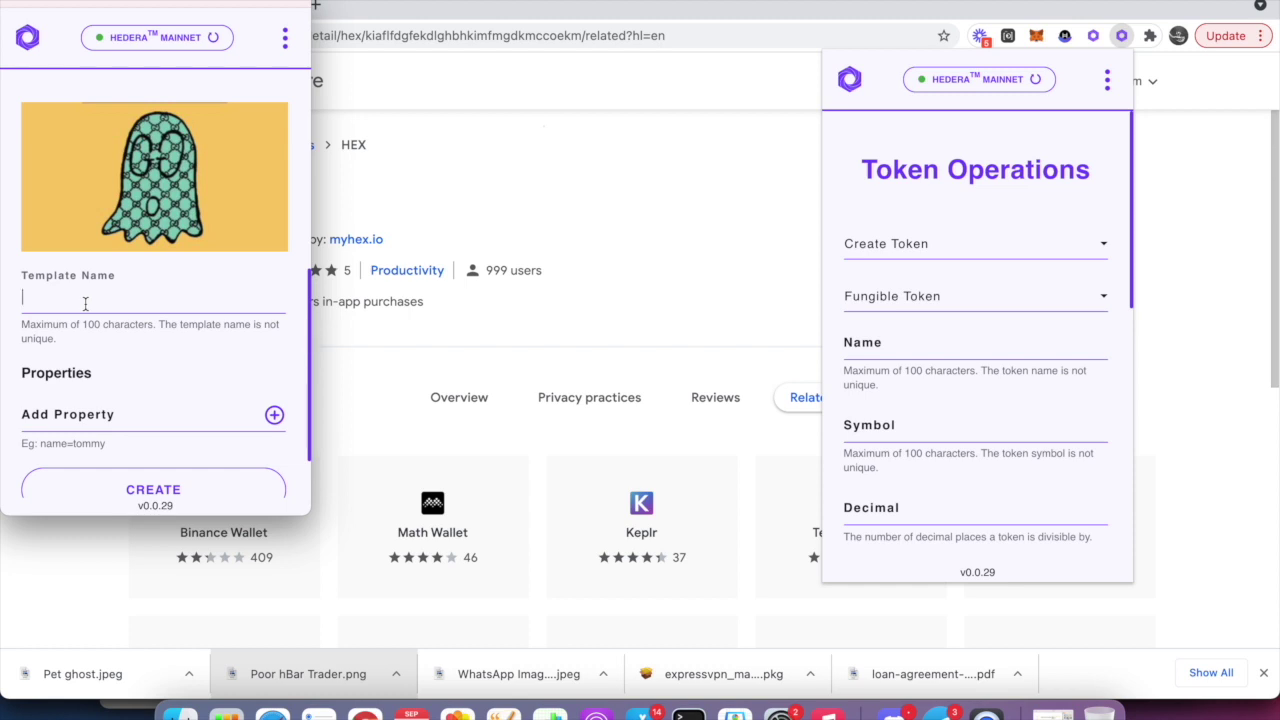
type("Ghost series")
left_click(85, 408)
type("owner=Jim")
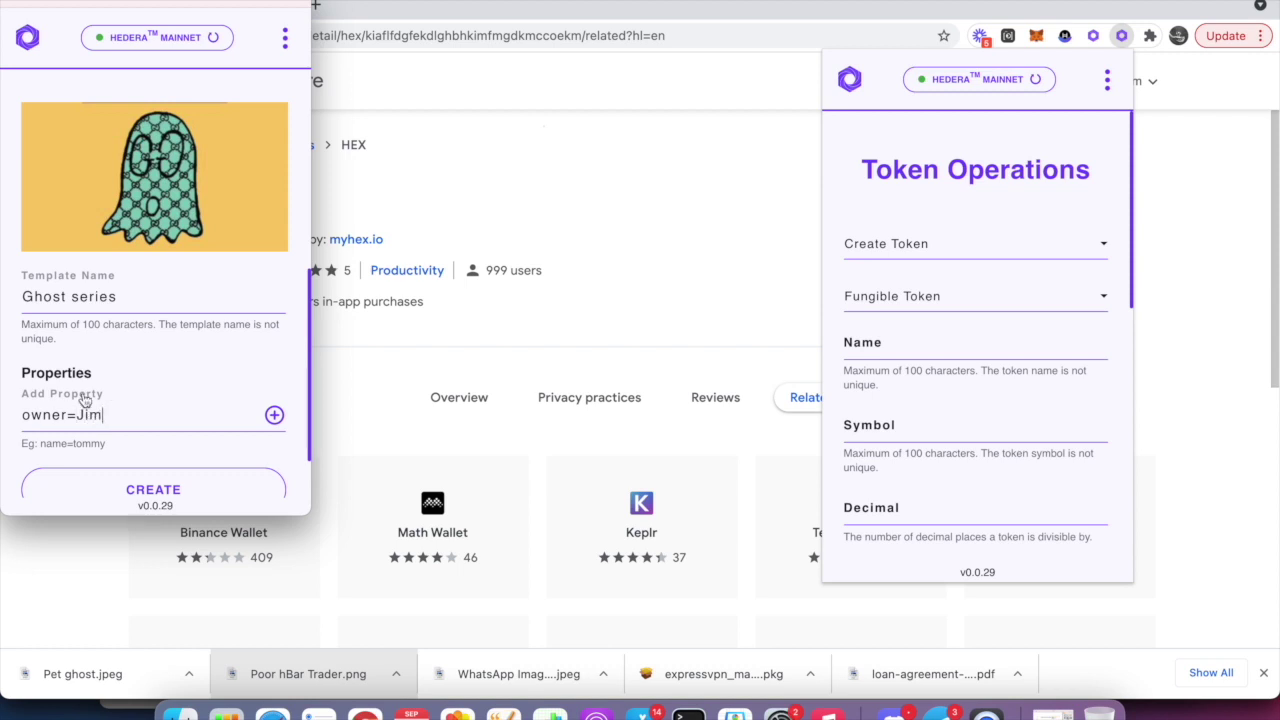
scroll(86, 402, "down", 3)
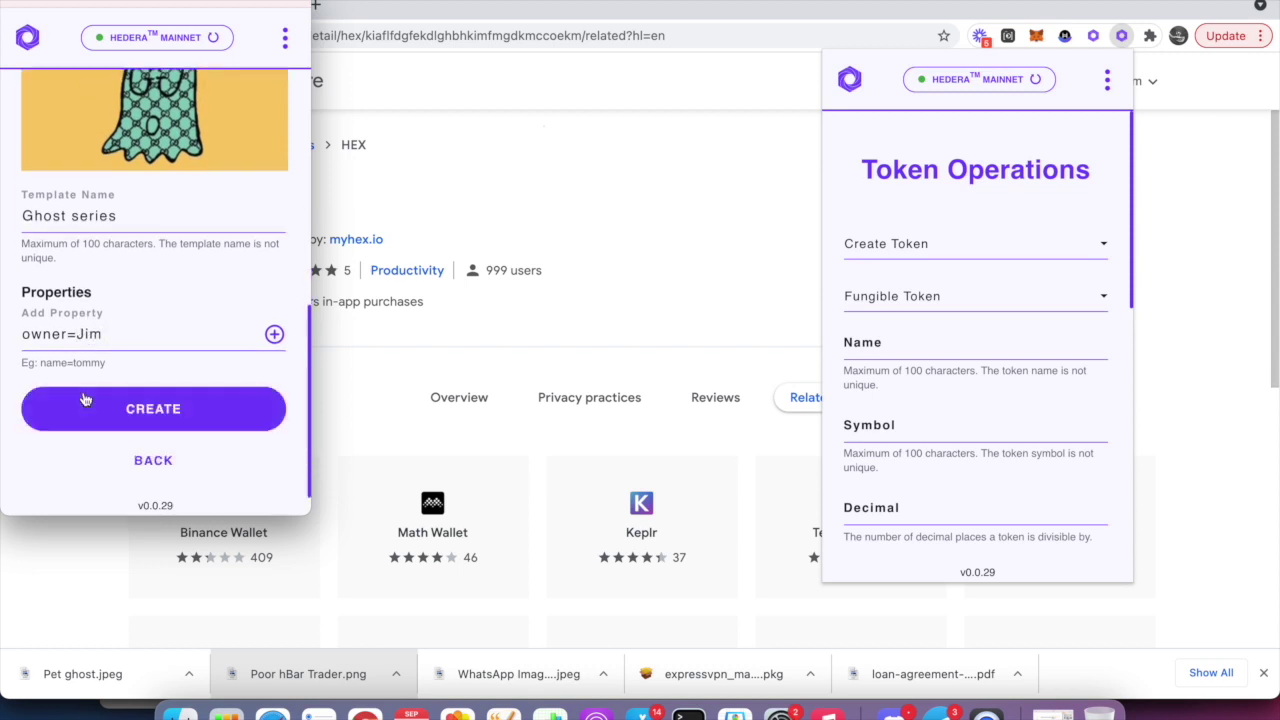
Step: Submit the token, review the 5 HEX fee, and confirm creation of token 0.0.454557
left_click(124, 409)
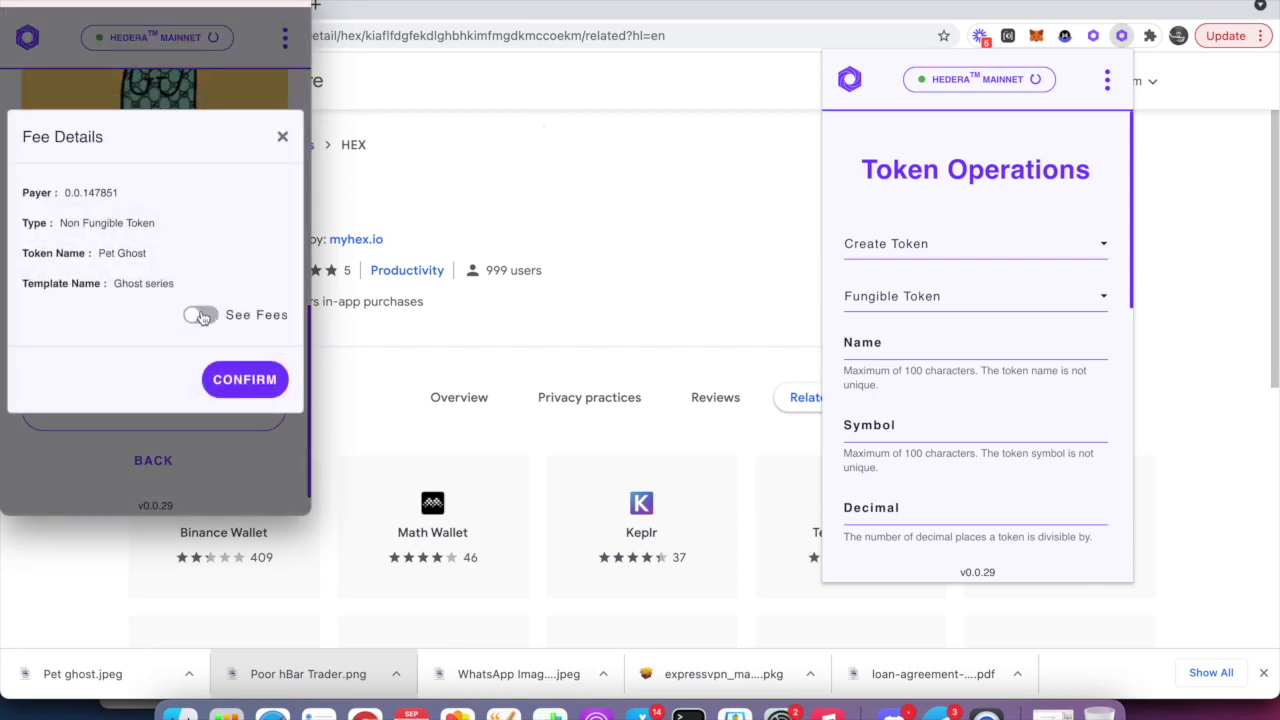
left_click(201, 316)
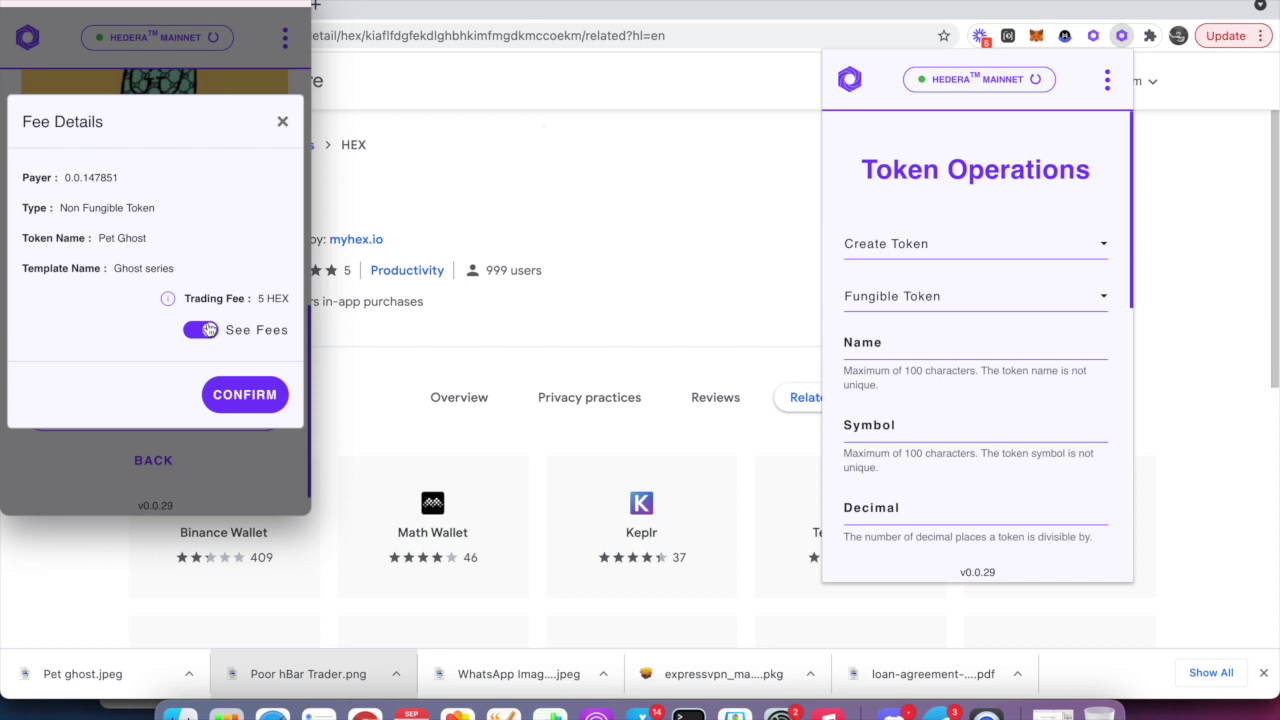
left_click(230, 396)
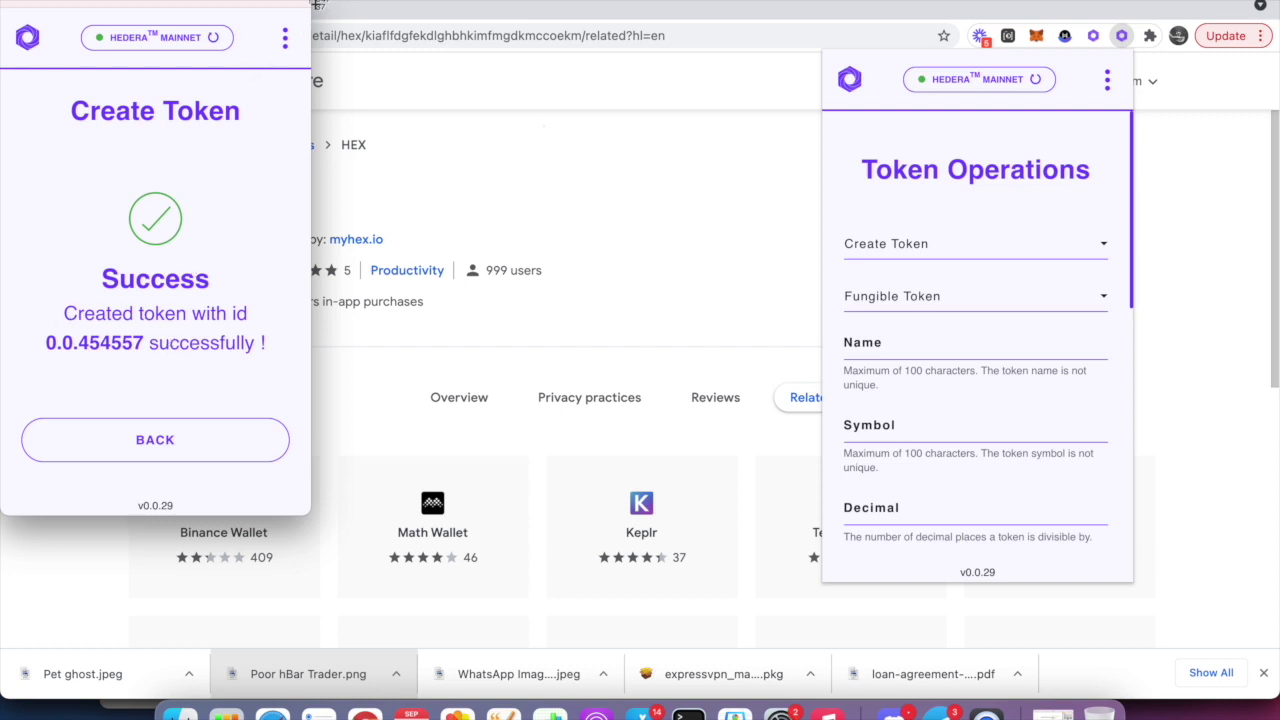
left_click_drag(316, 4, 5, 512)
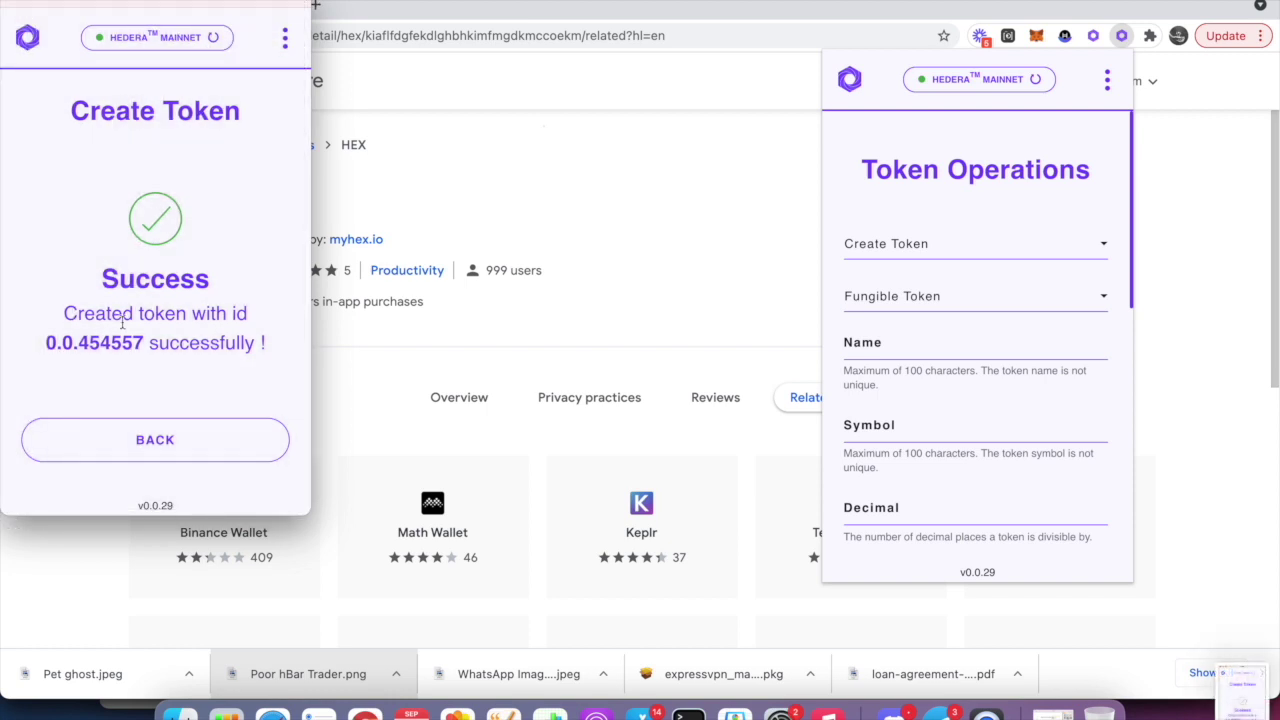